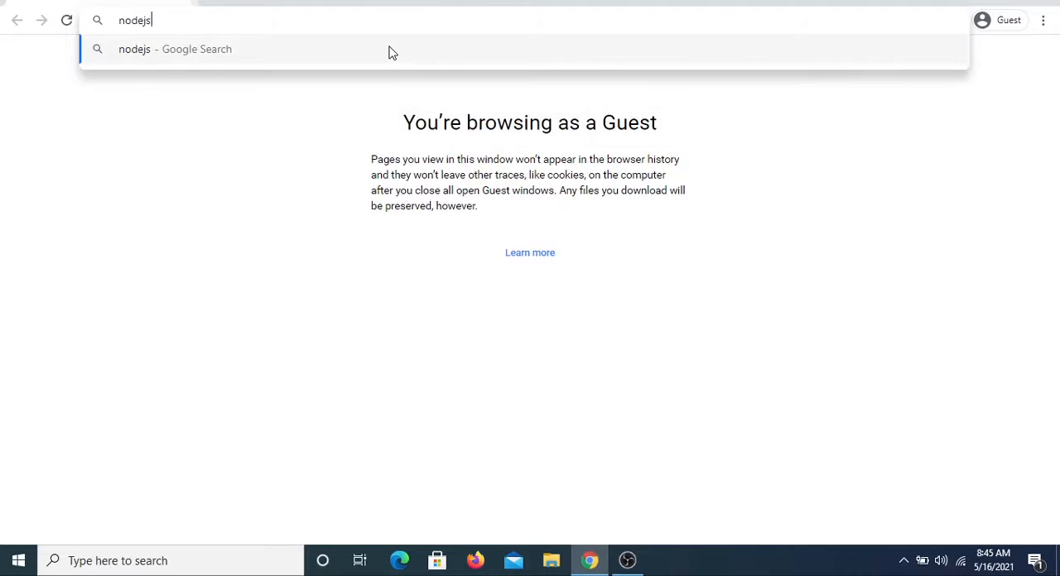
Search the web for nodejs and download the 14.17.0 LTS Windows (x64) installer from nodejs.org
key("Return")
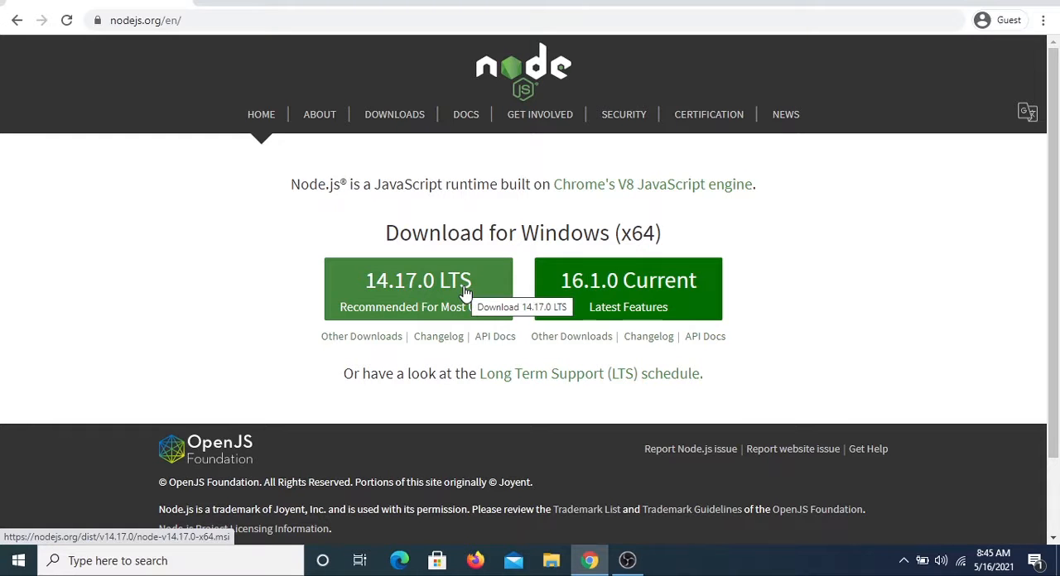
left_click(438, 282)
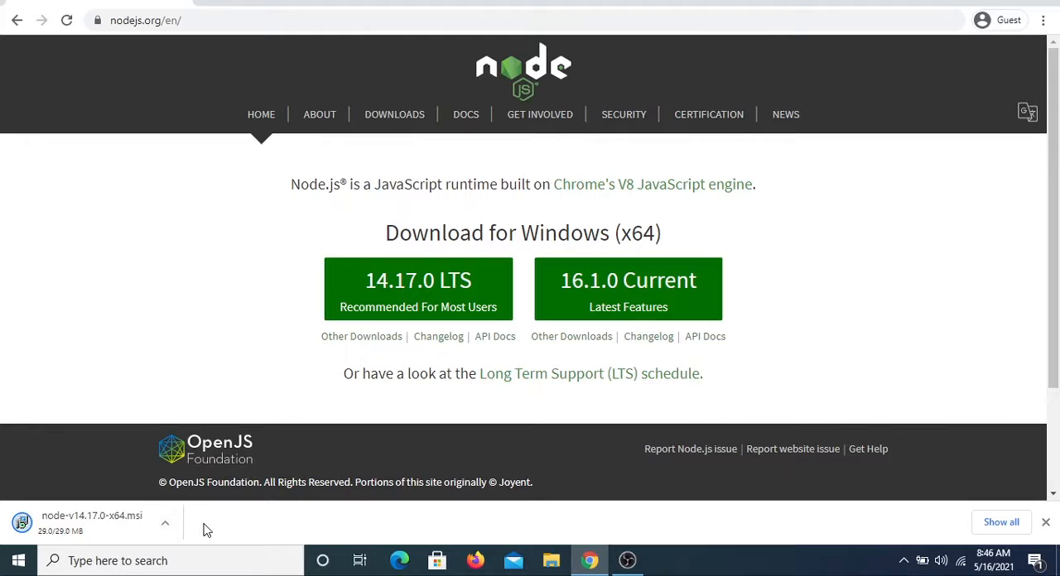
Locate the downloaded node-v14.17.0-x64 installer in its folder and launch it, then minimize the folder window
key("ctrl+j")
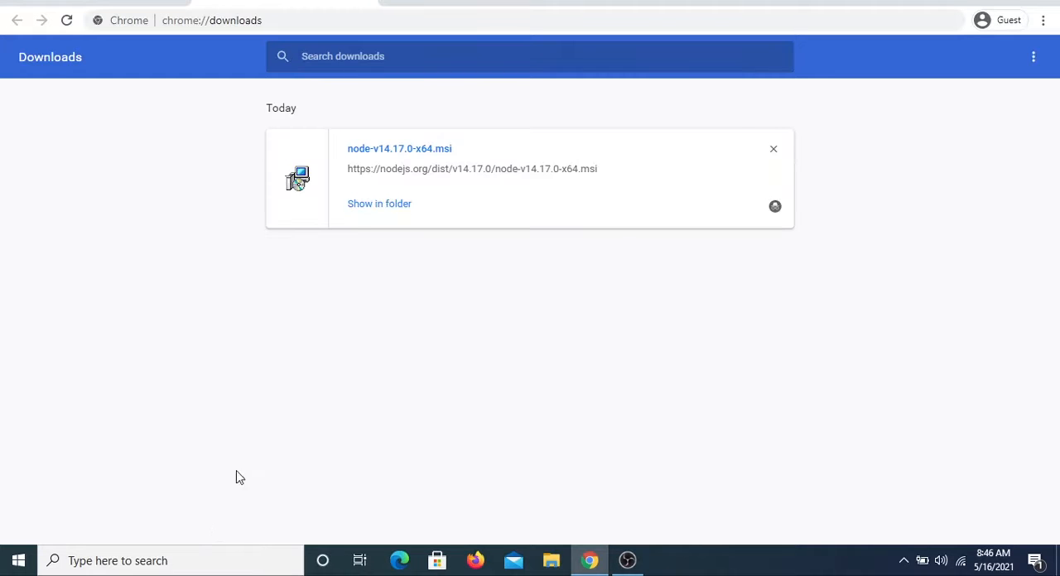
left_click(91, 2)
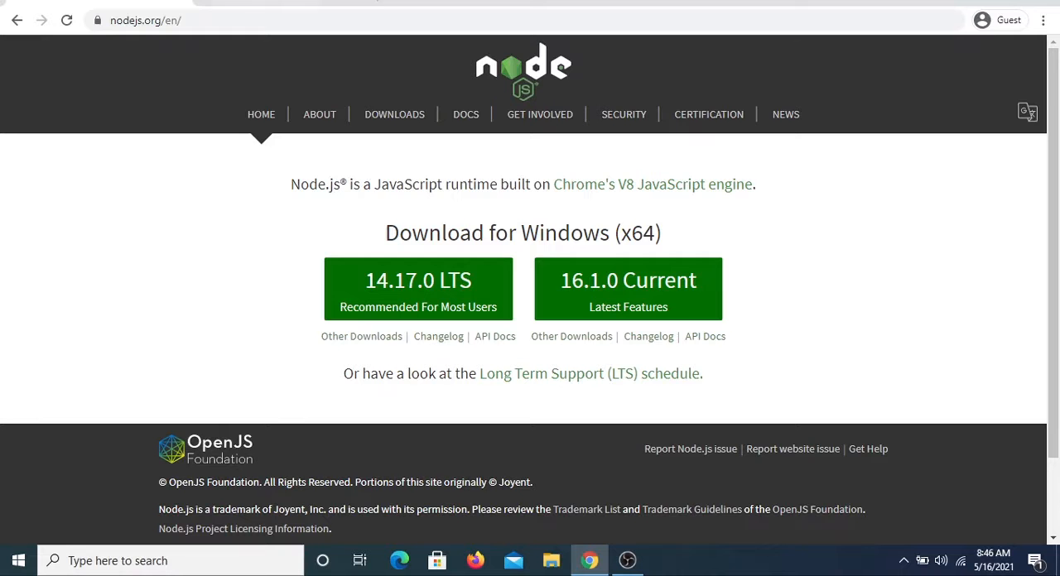
left_click(356, 2)
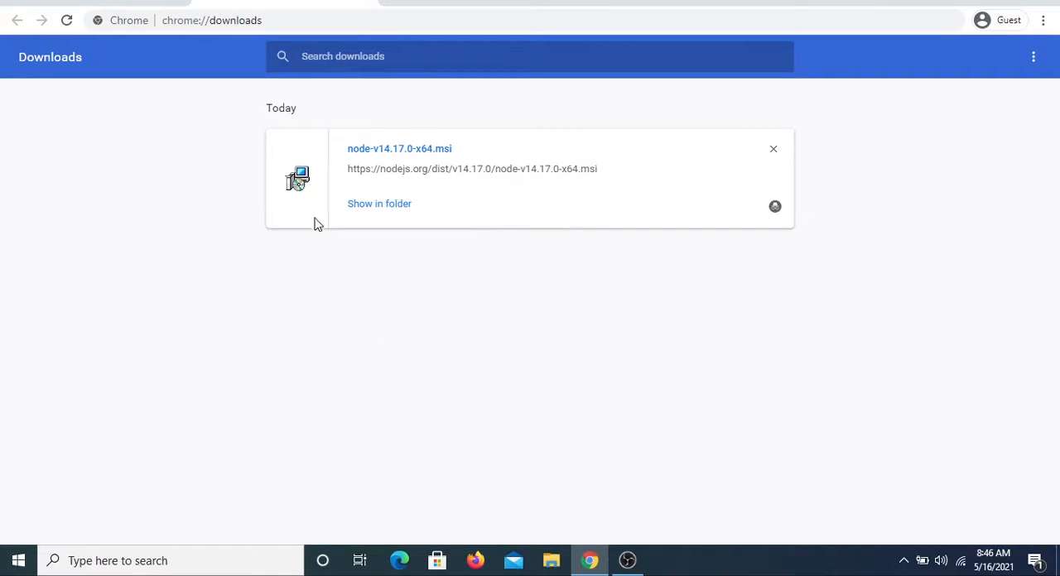
left_click(398, 213)
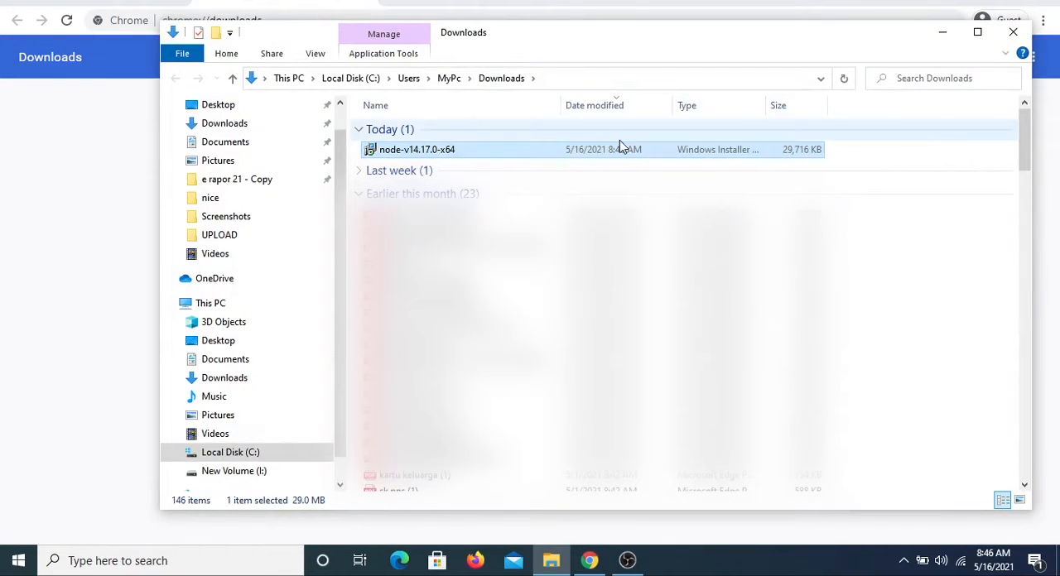
double_click(426, 157)
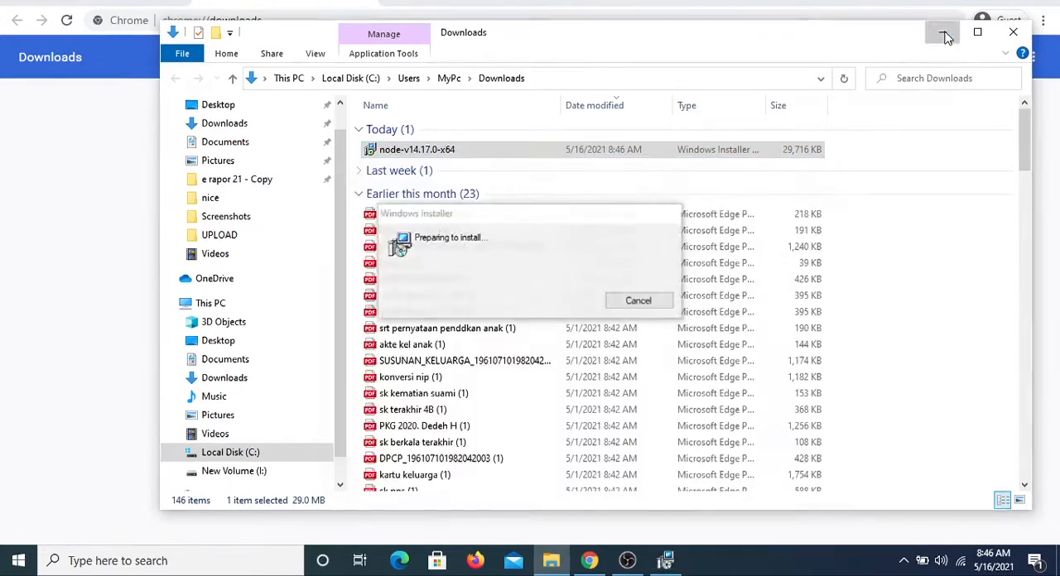
left_click(945, 33)
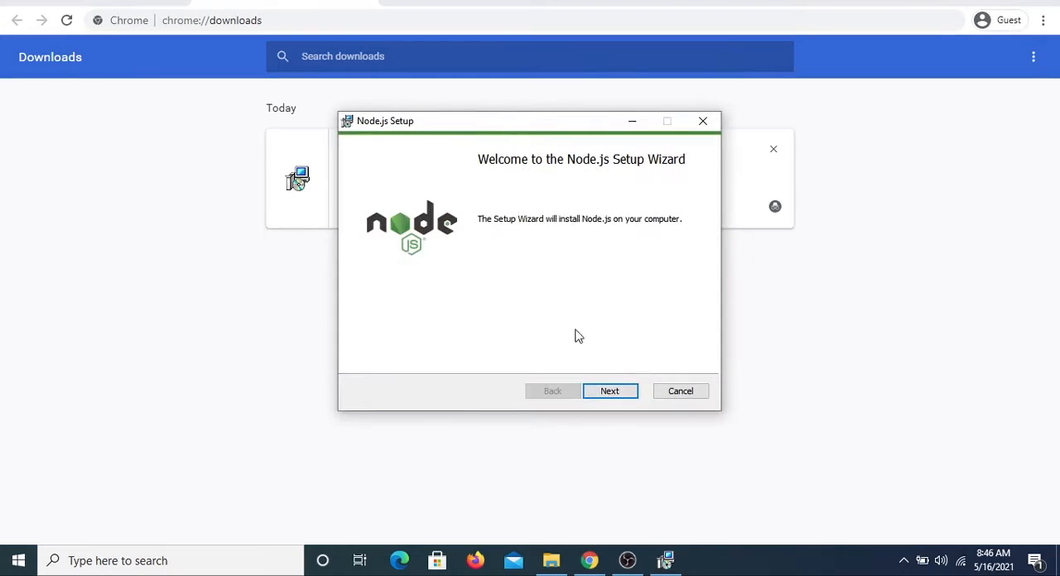
Accept the Node.js license agreement and keep the default destination folder C:\Program Files\nodejs\
left_click(611, 392)
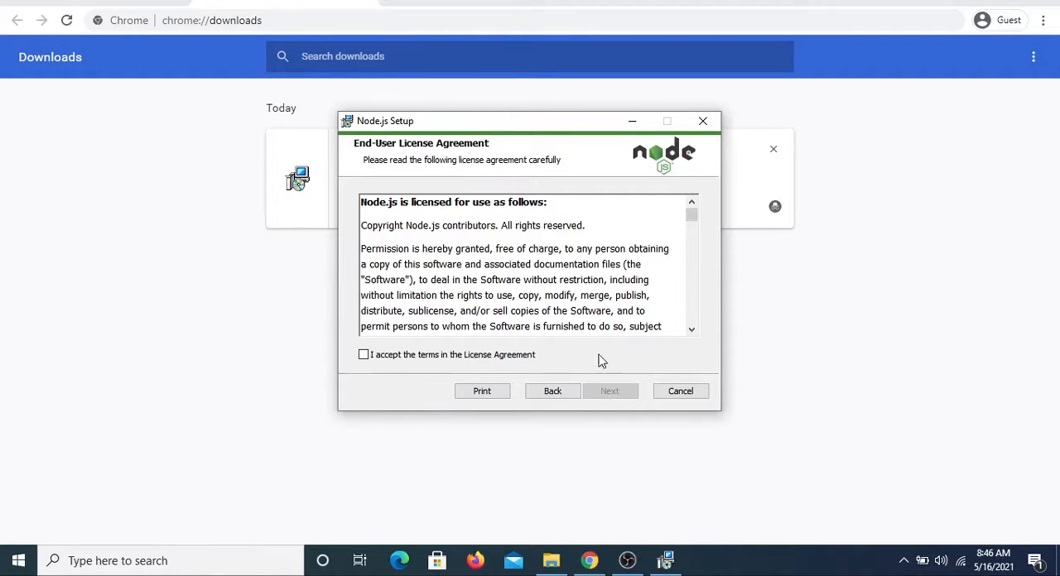
left_click(521, 356)
left_click(613, 394)
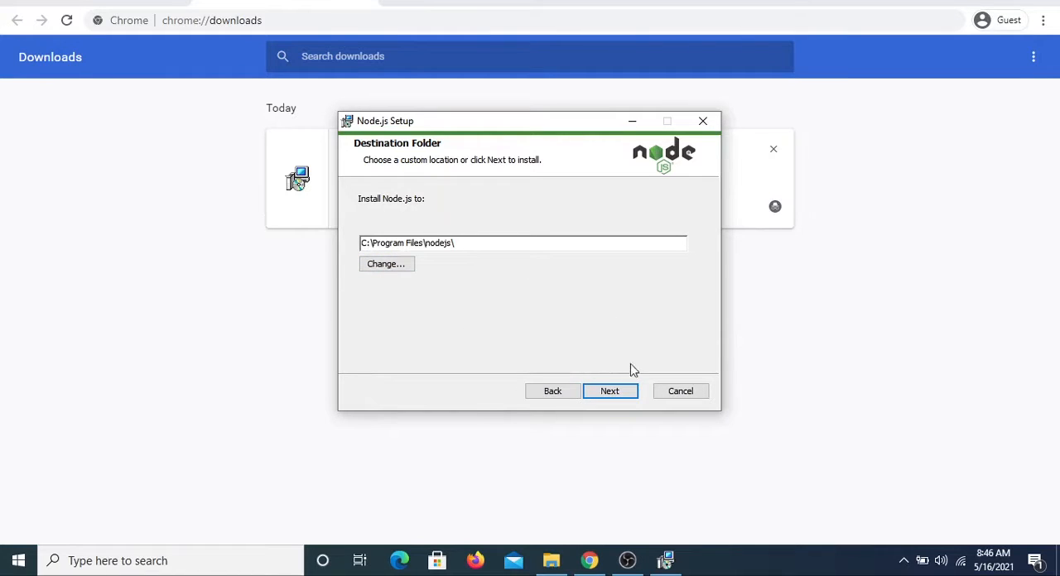
left_click(625, 396)
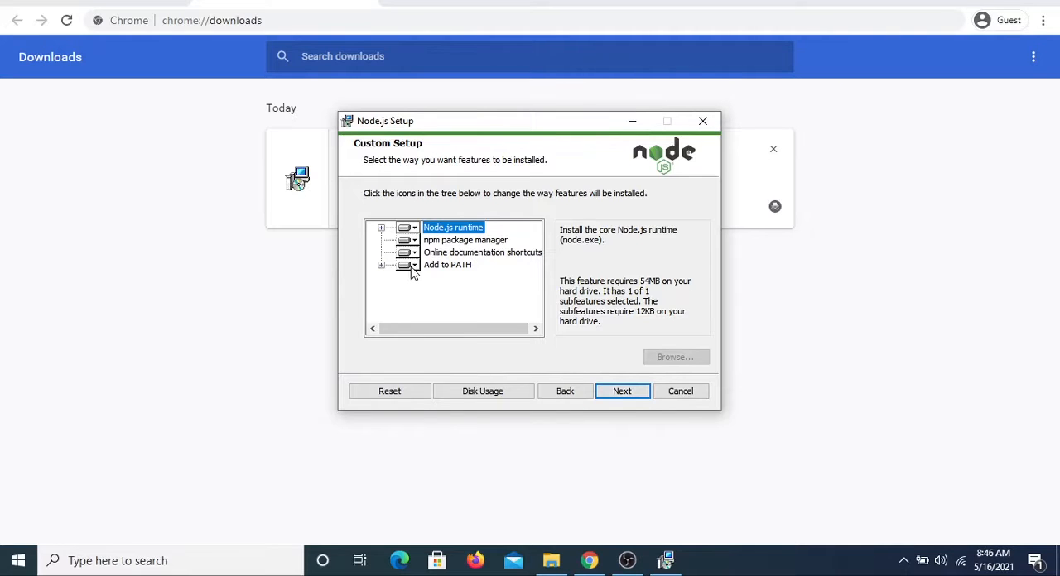
Examine the installation options available for the Add to PATH feature in Custom Setup
left_click(412, 230)
left_click(408, 265)
left_click(408, 266)
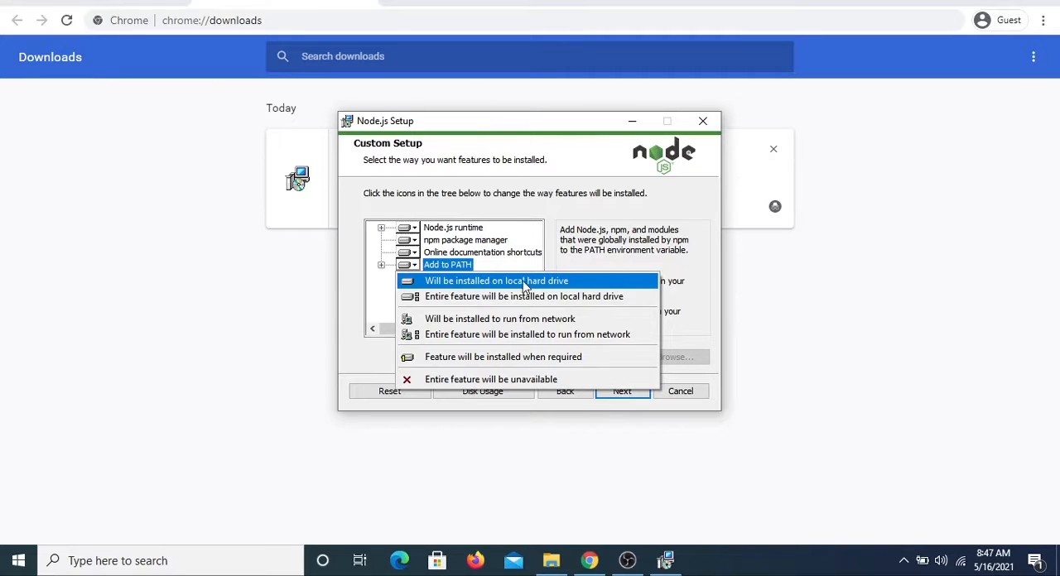
left_click(352, 294)
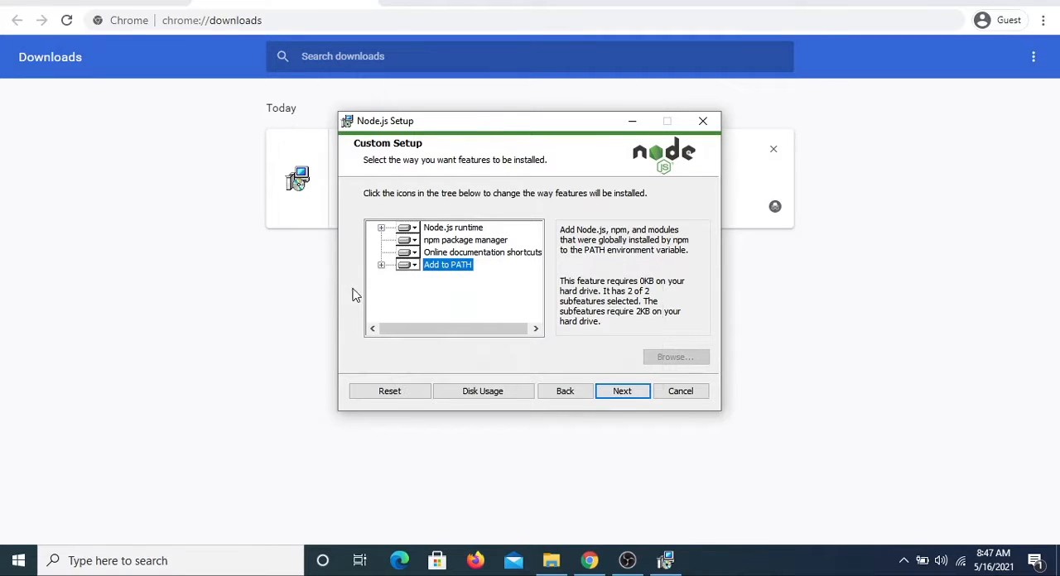
left_click(411, 265)
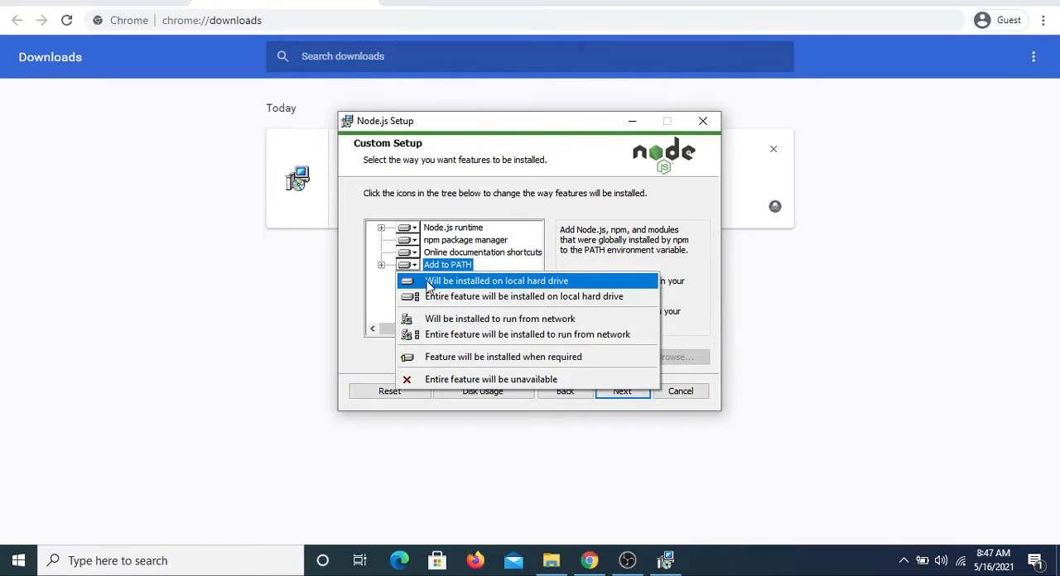
left_click(389, 258)
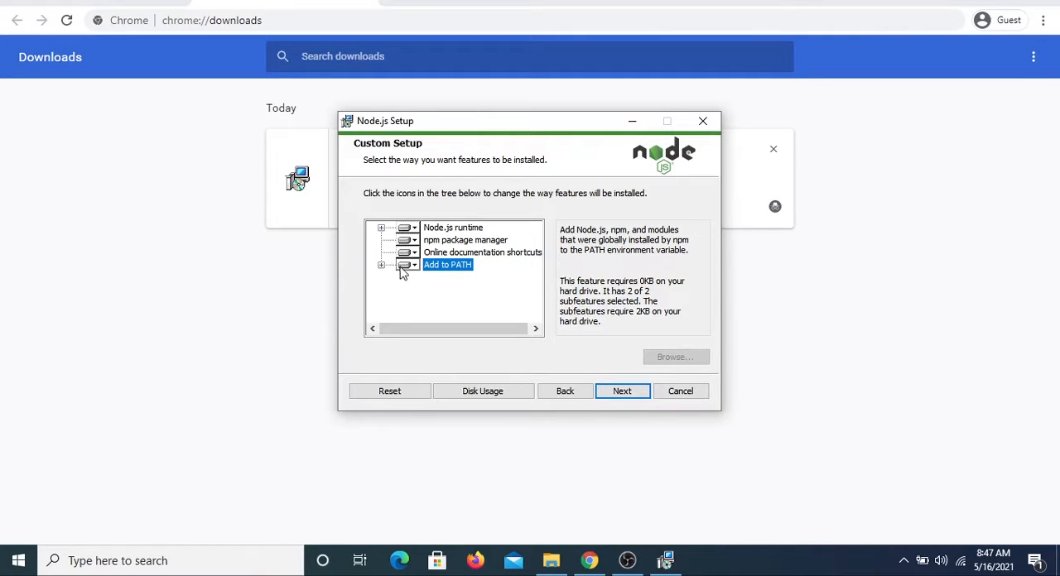
left_click(404, 265)
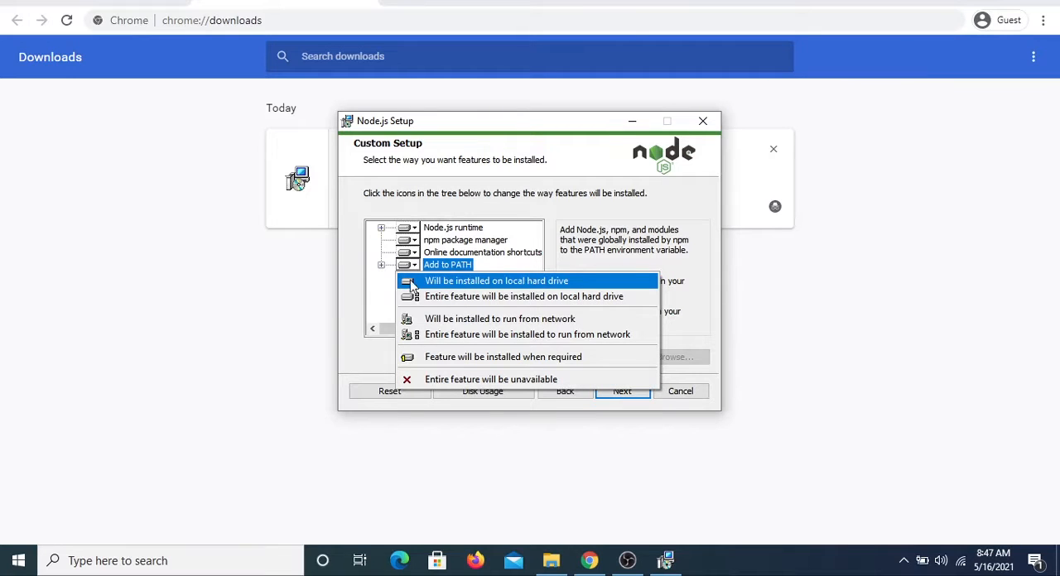
left_click(369, 303)
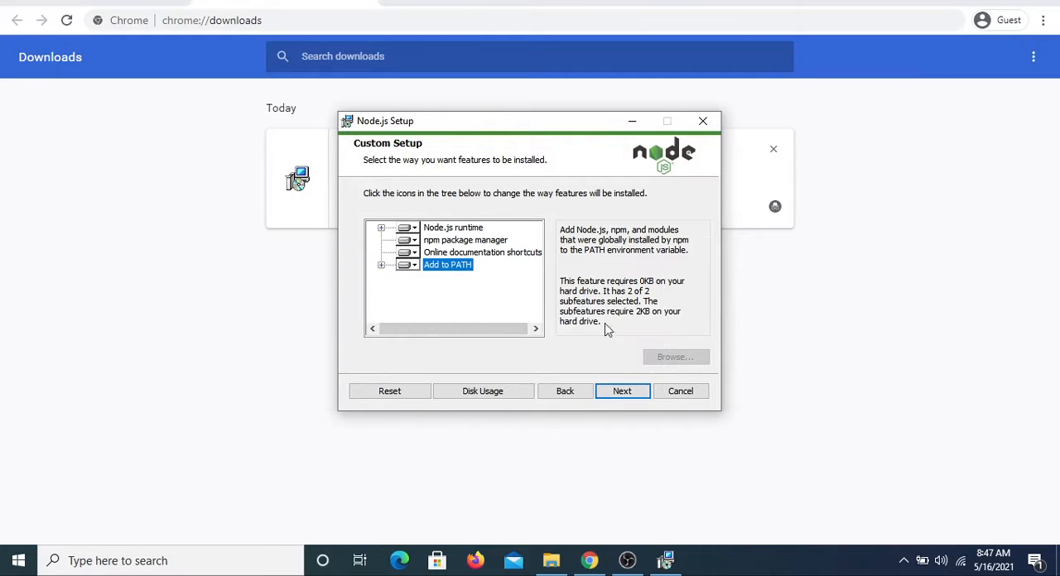
Install Node.js with the default features and without the native module tools, and finish the setup wizard
left_click(620, 394)
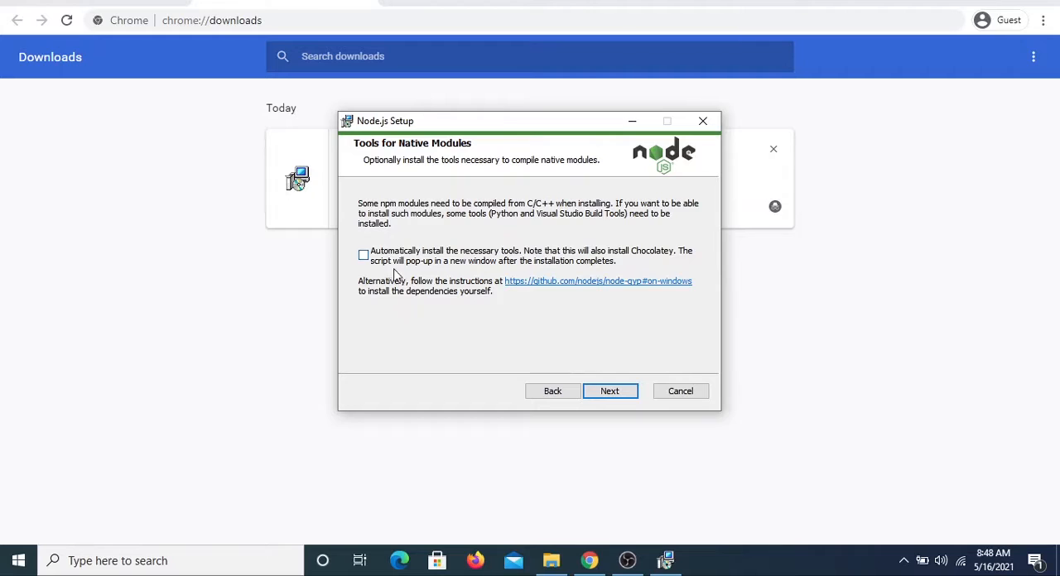
left_click(613, 394)
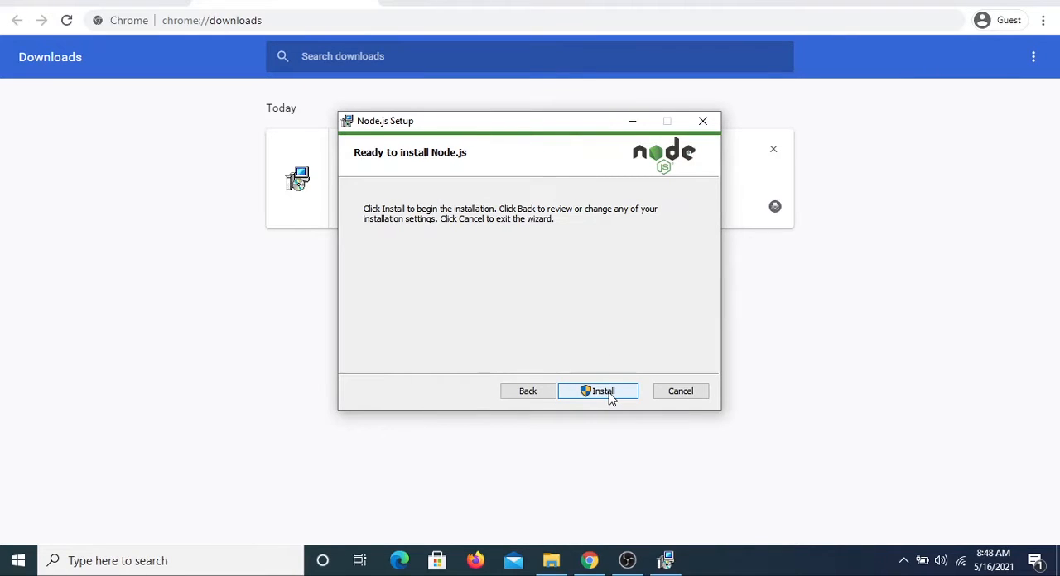
left_click(606, 393)
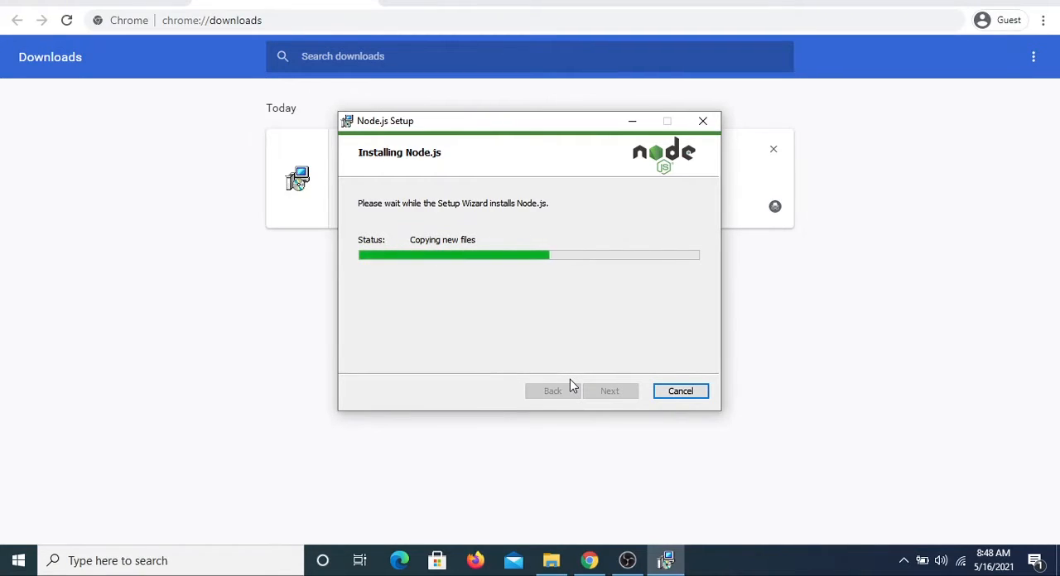
left_click(603, 394)
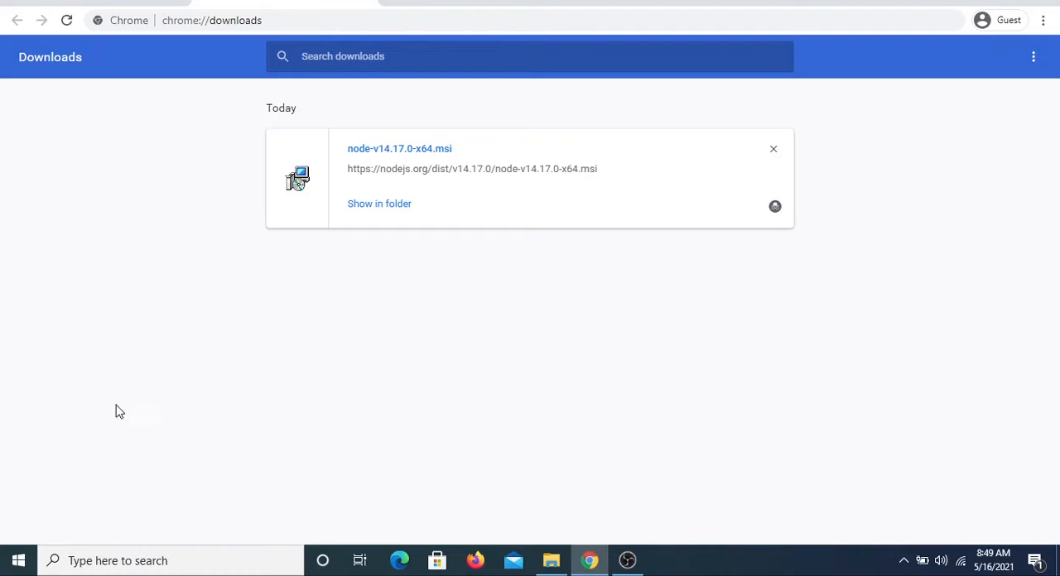
Open Command Prompt and check the installed Node.js version with node --version
left_click(224, 571)
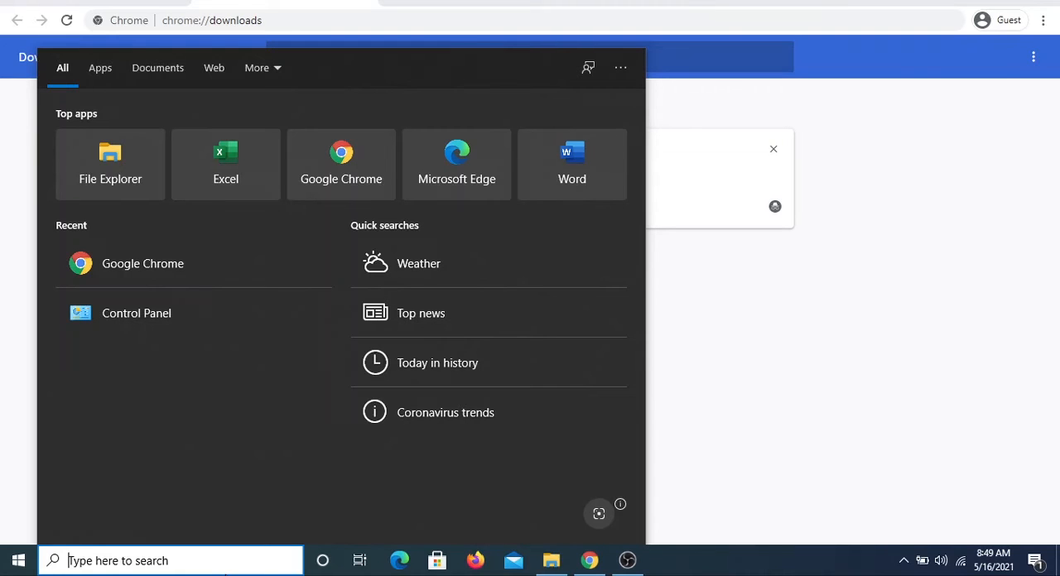
type("com")
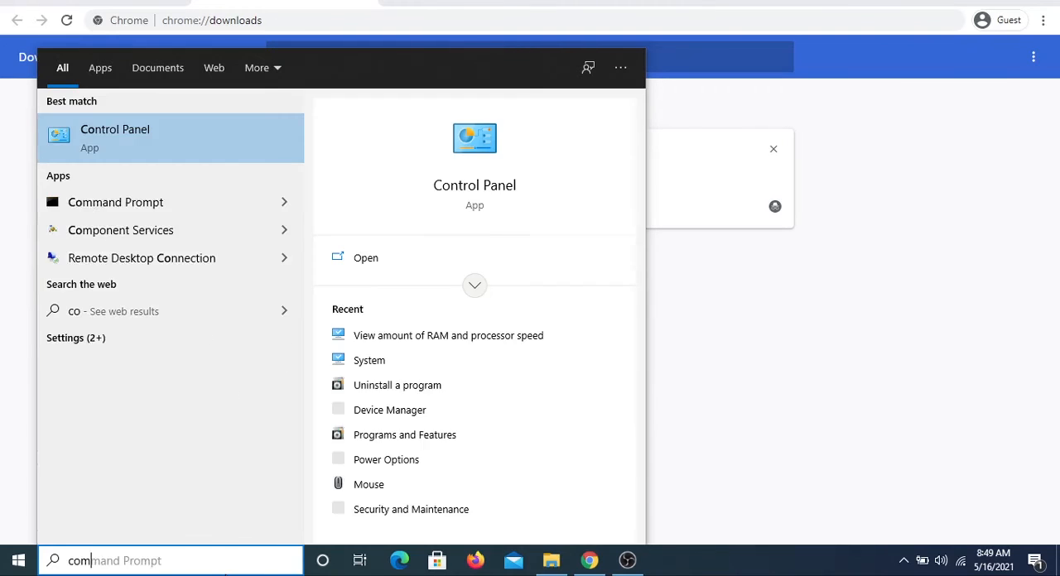
key("Escape")
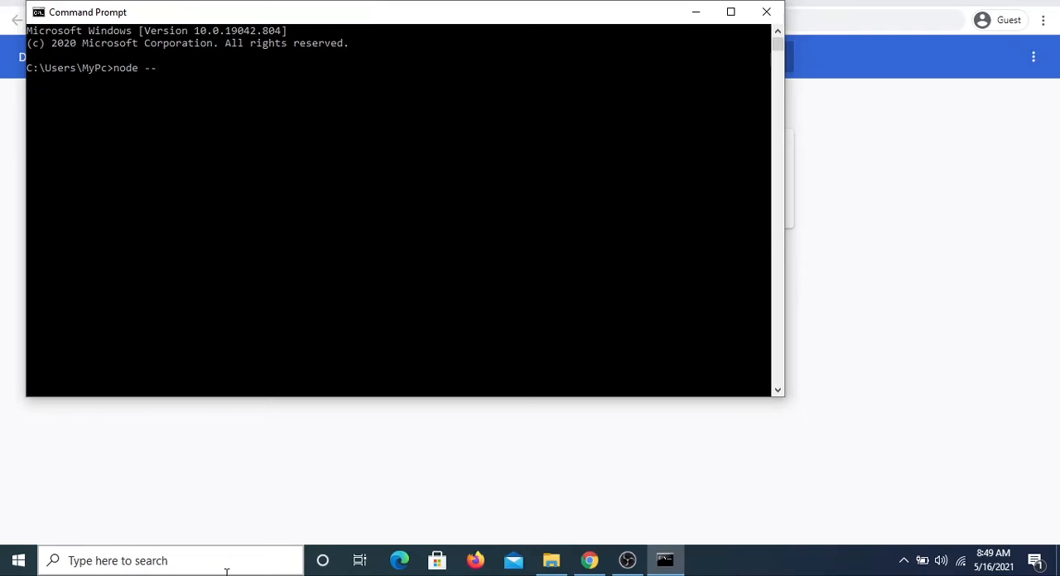
key("Return")
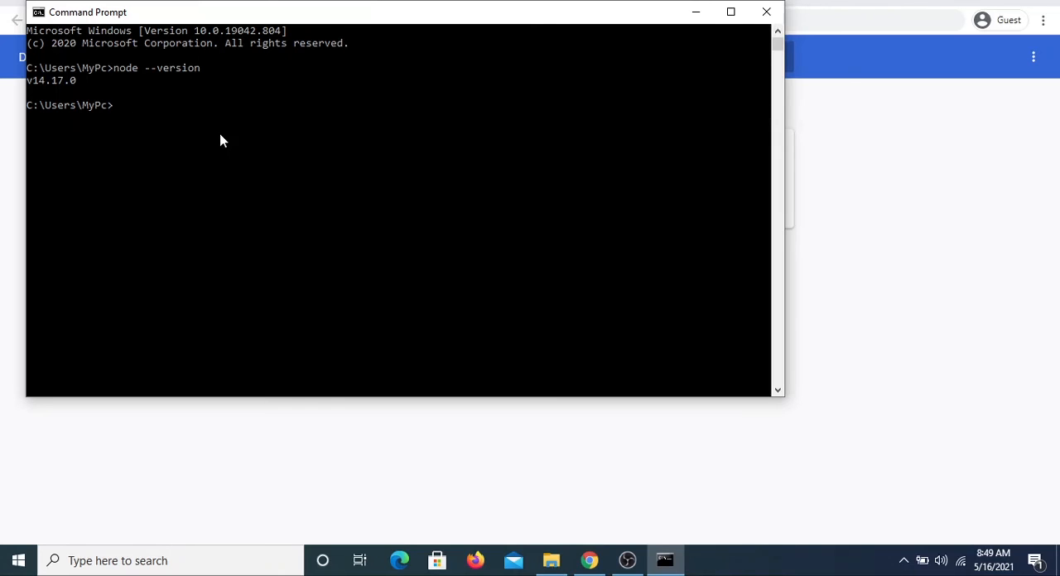
Start an interactive Node.js session with the node command
type("de")
key("Return")
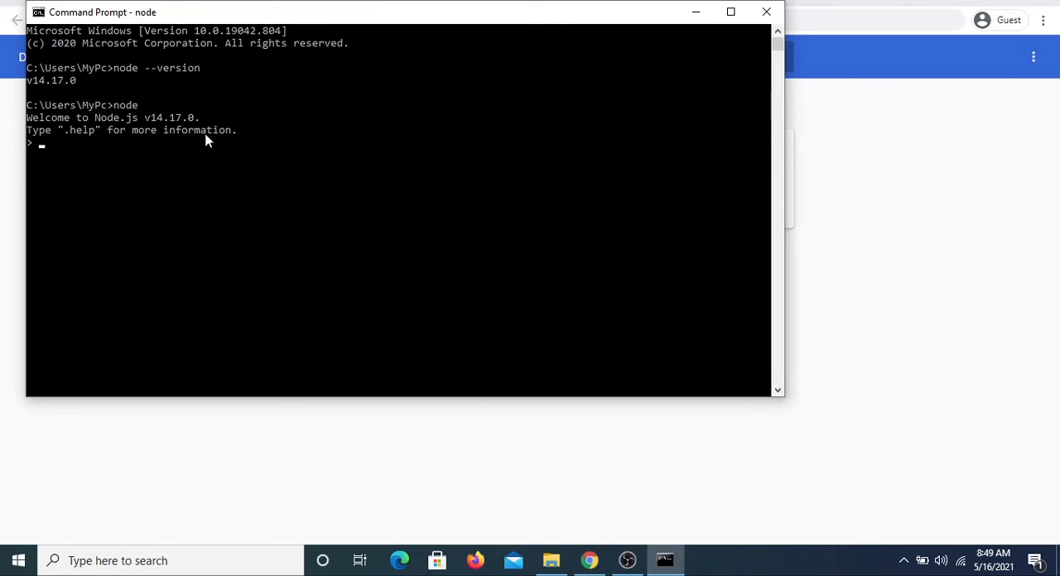
left_click_drag(249, 143, 150, 149)
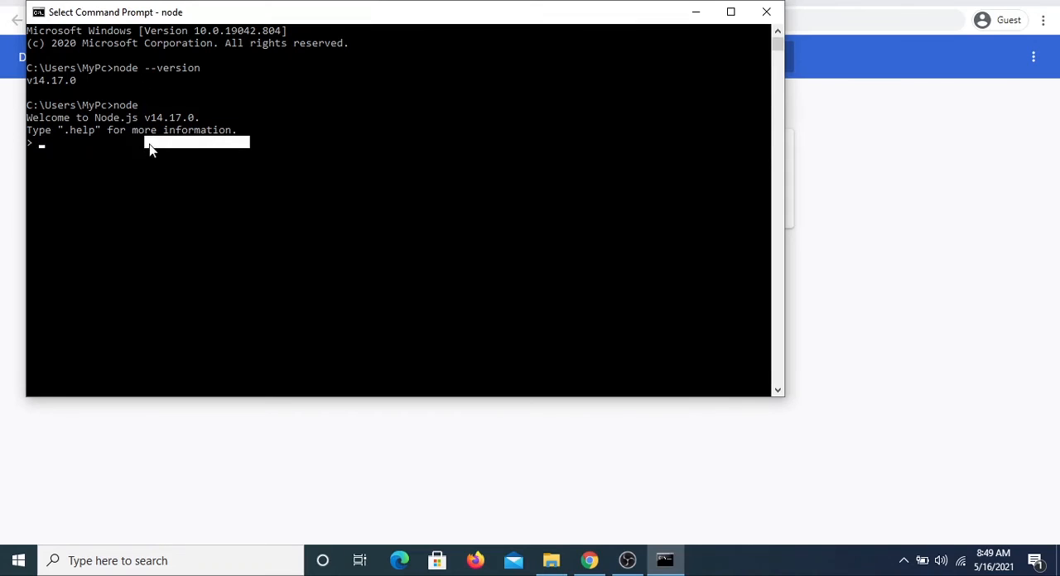
left_click(117, 146)
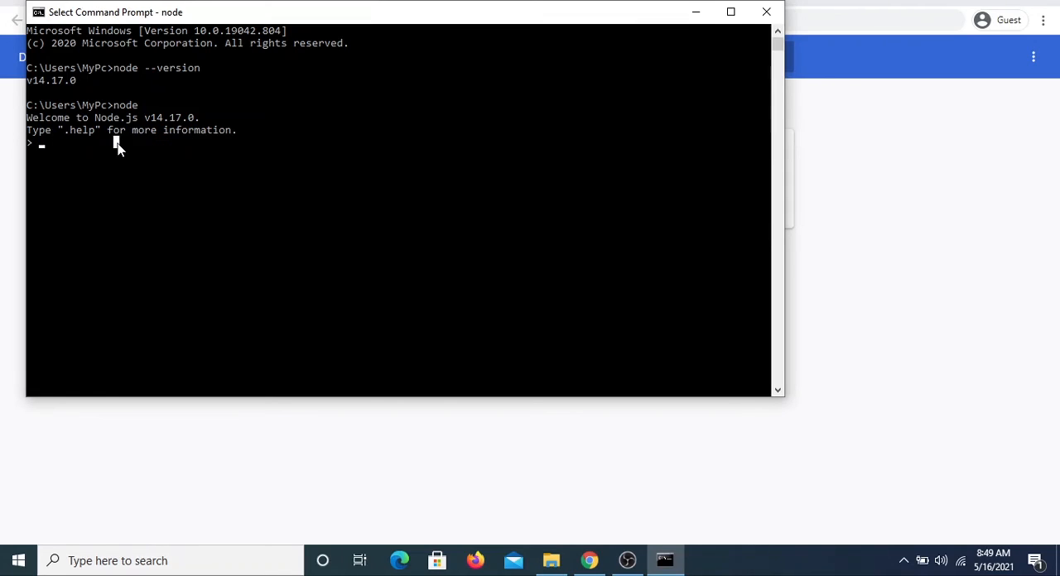
Run console.log("hello world!") in the Node.js session
type("console.log")
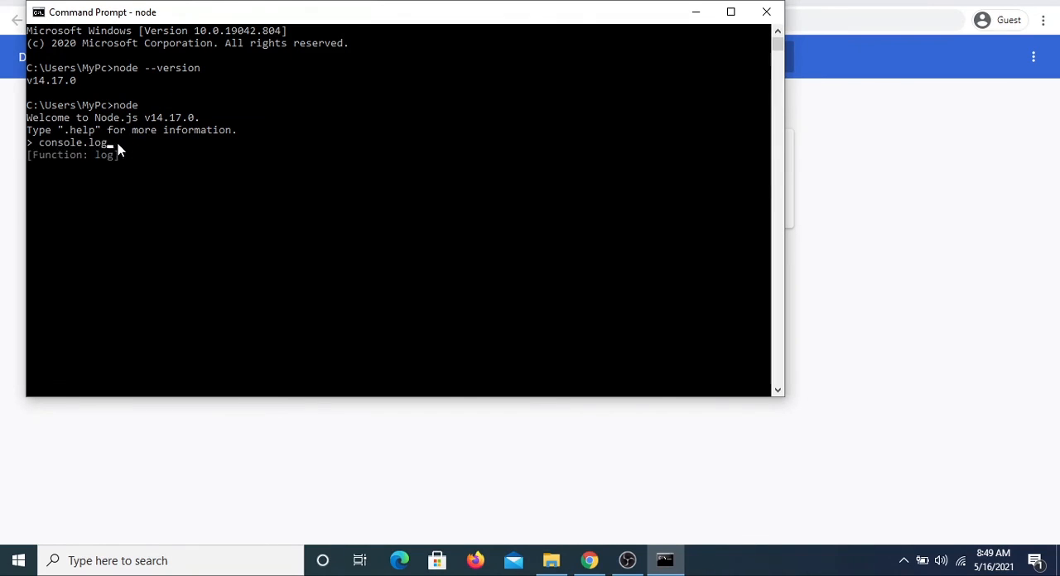
type("(\"hello world\"")
key("BackSpace")
type("!\")")
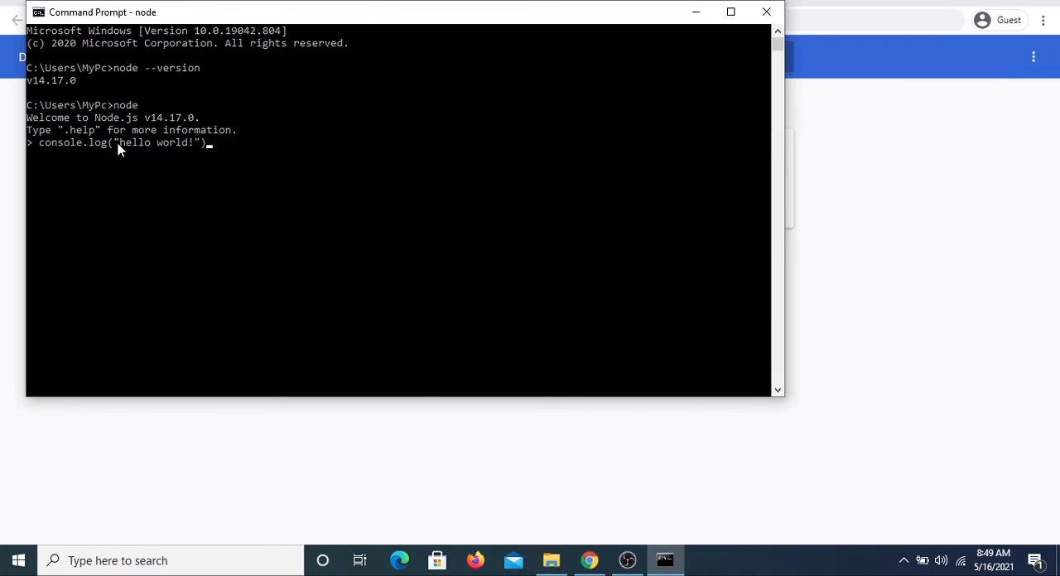
key("Return")
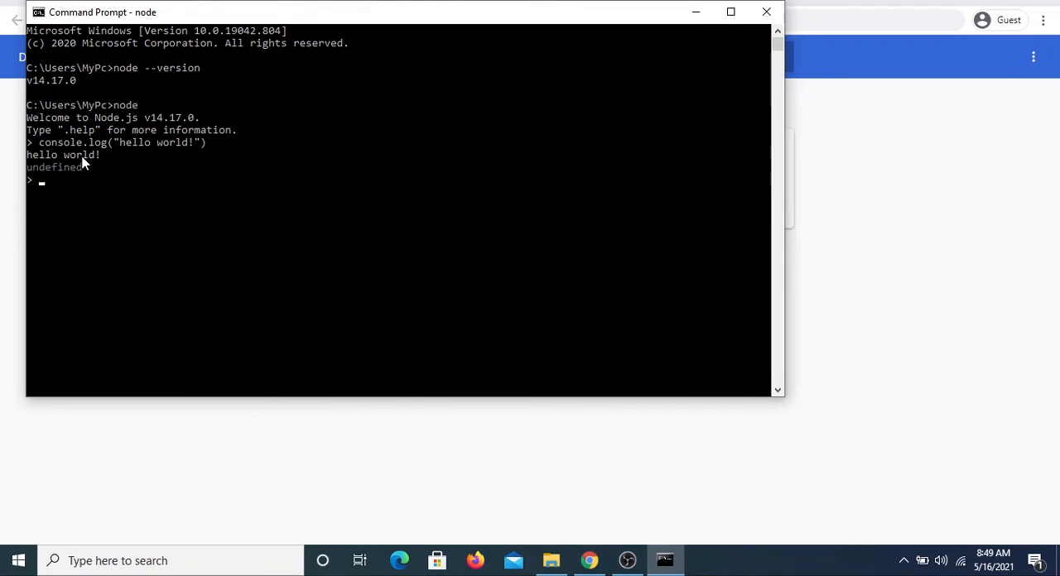
left_click(129, 142)
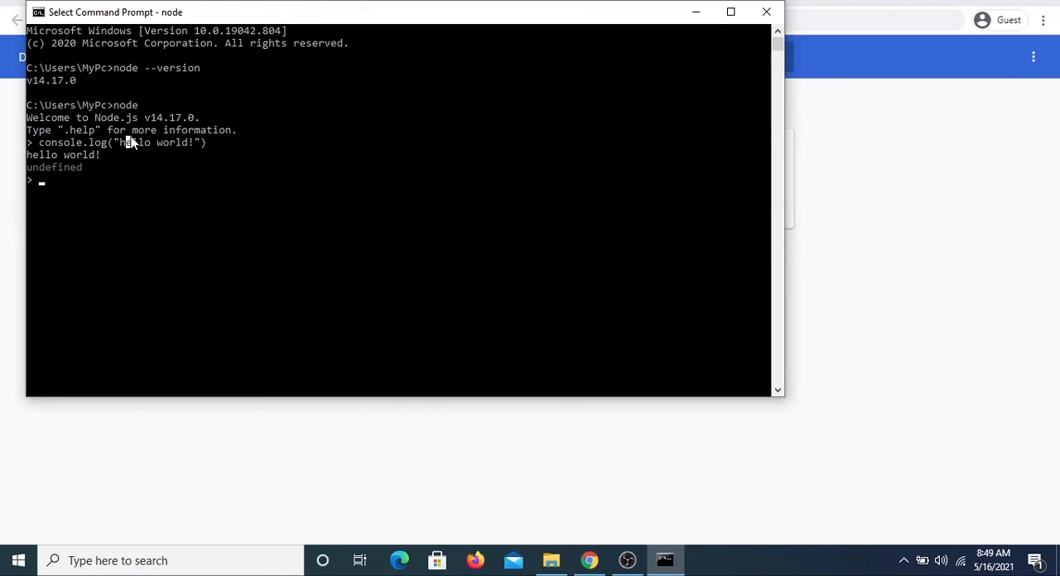